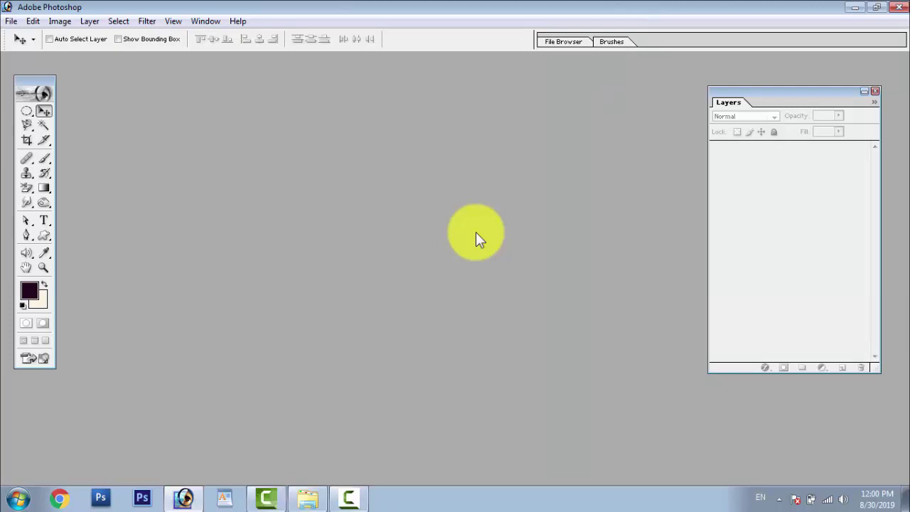
Start a new document named 'exa', keeping the Custom preset at 1366 × 768 pixels
click(451, 204)
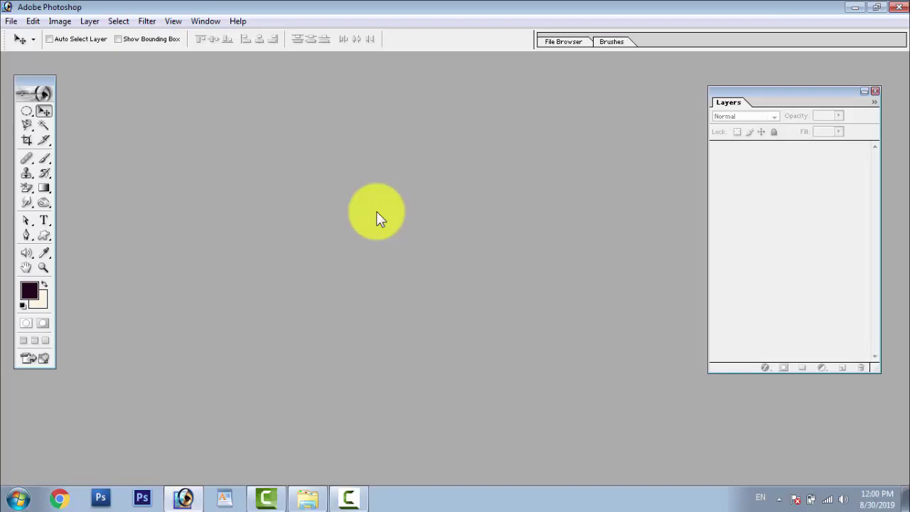
key(ctrl+n)
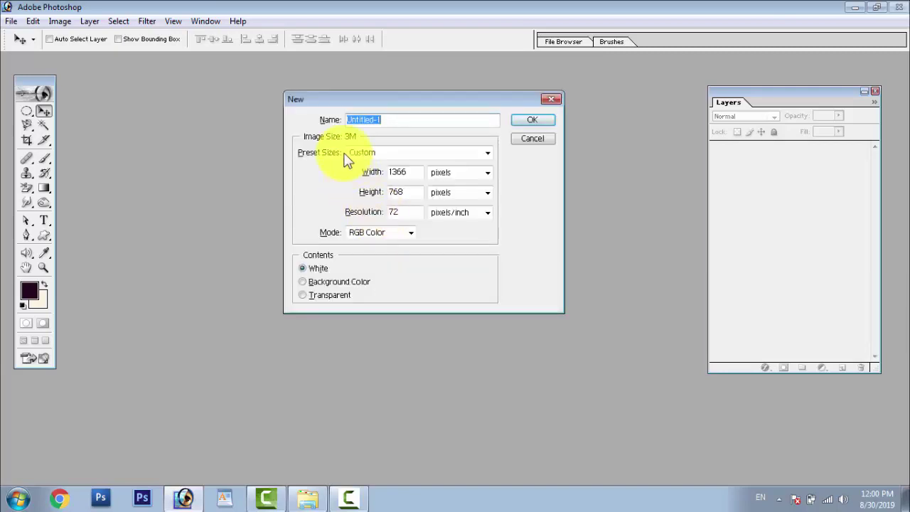
drag(387, 121, 347, 120)
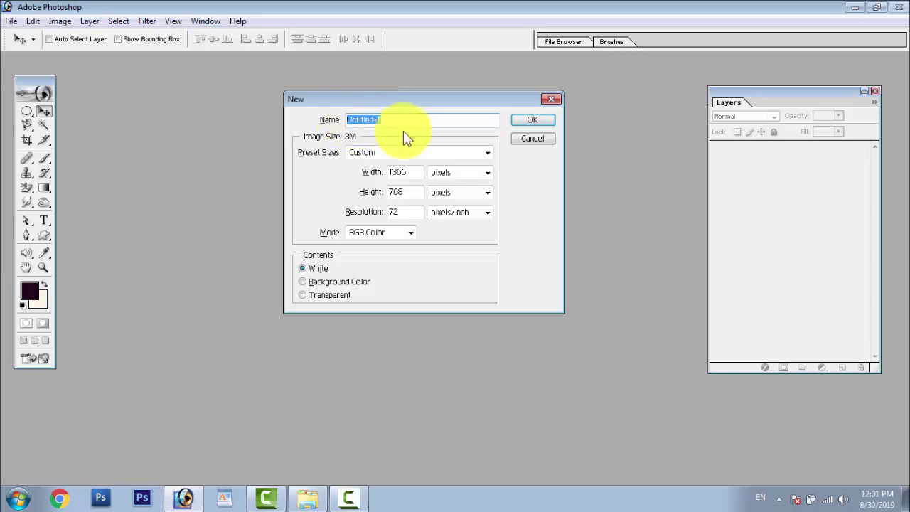
text(exa)
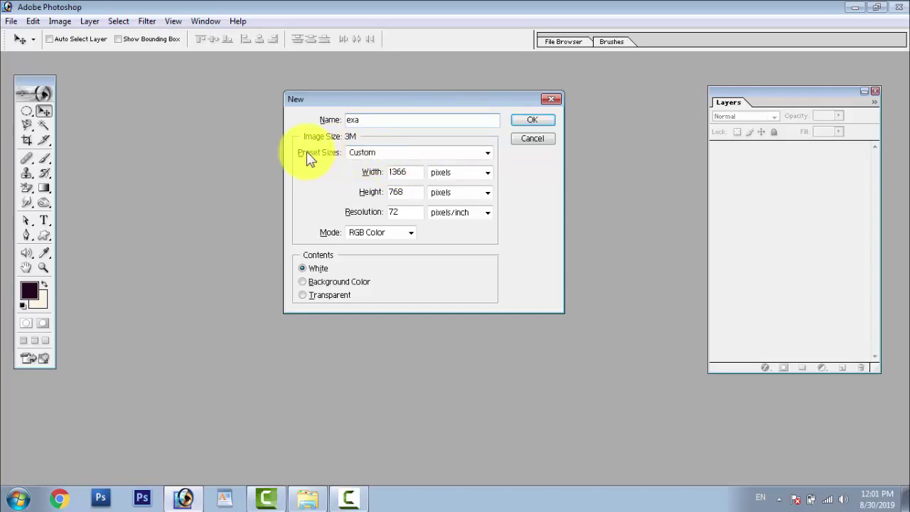
click(379, 153)
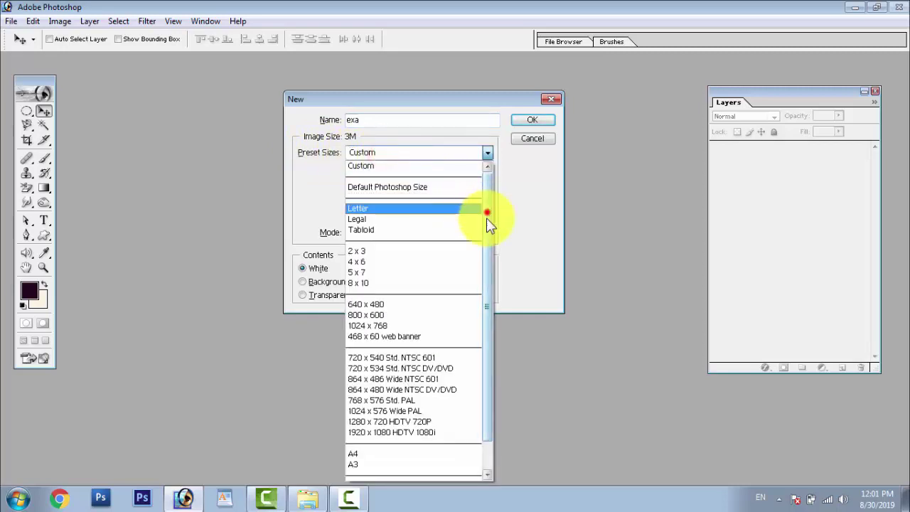
drag(486, 213, 486, 270)
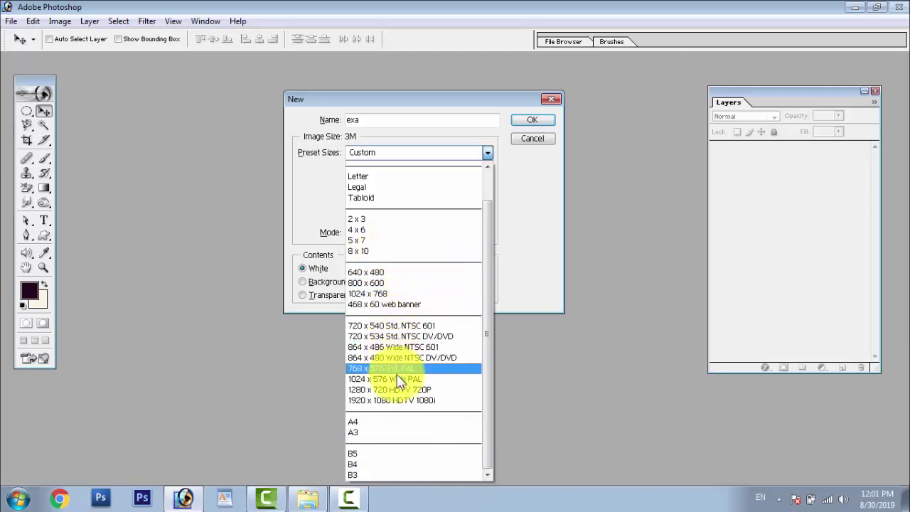
click(521, 228)
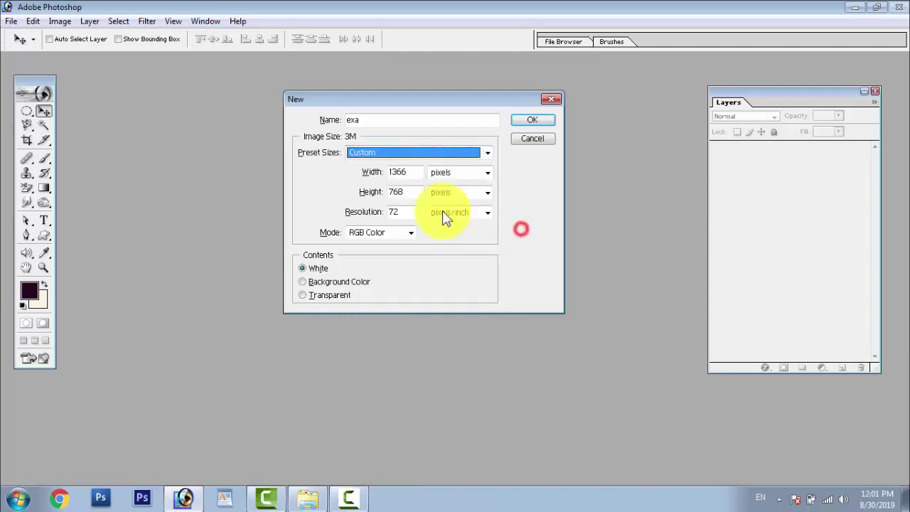
click(422, 153)
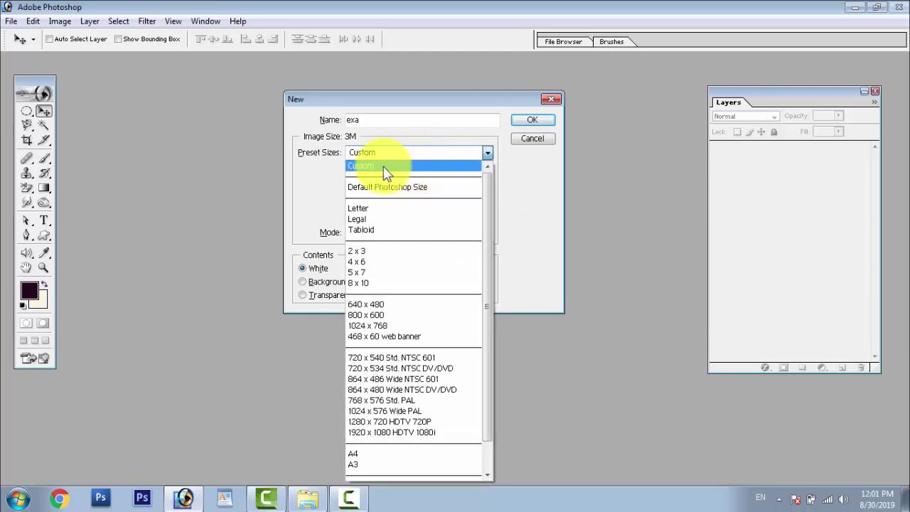
click(382, 167)
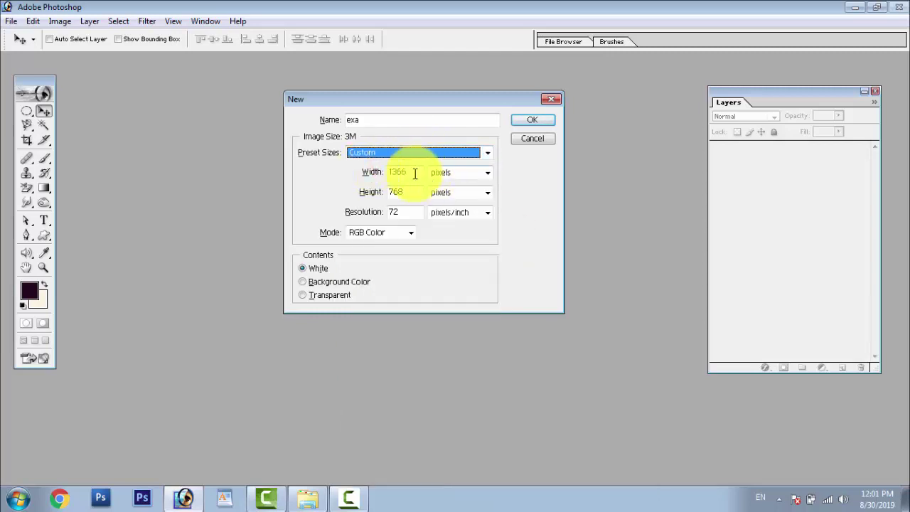
Set the document width to 36 inches
double_click(411, 172)
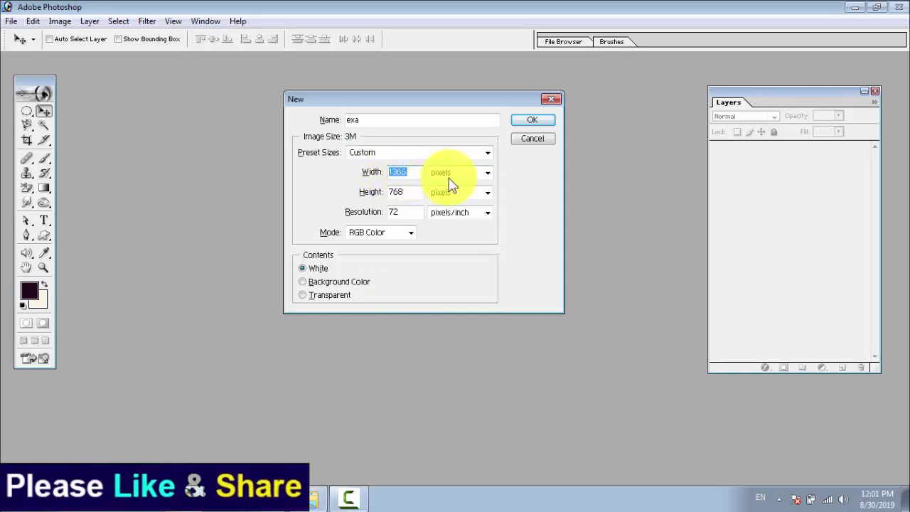
click(488, 175)
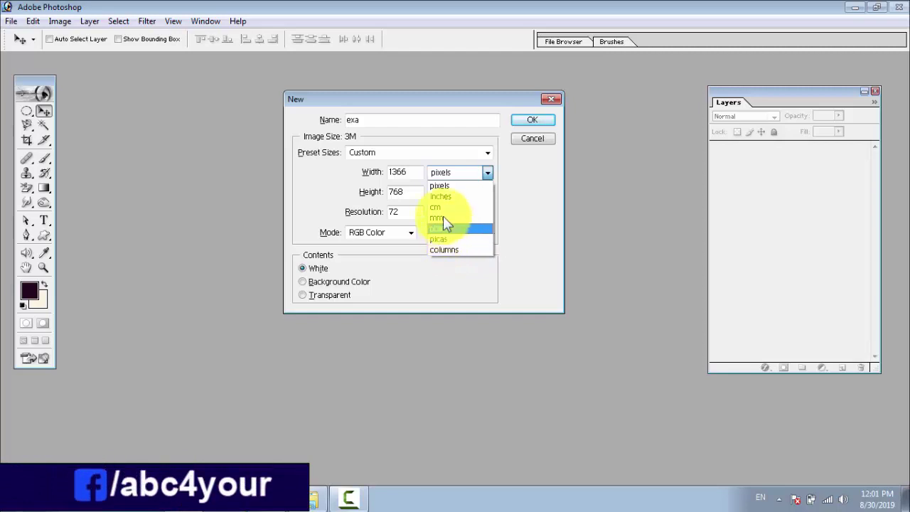
click(441, 197)
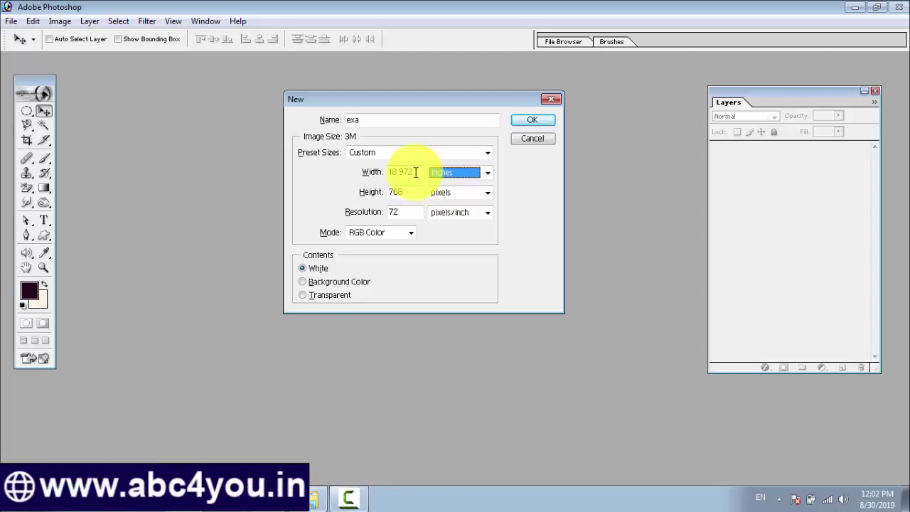
double_click(416, 172)
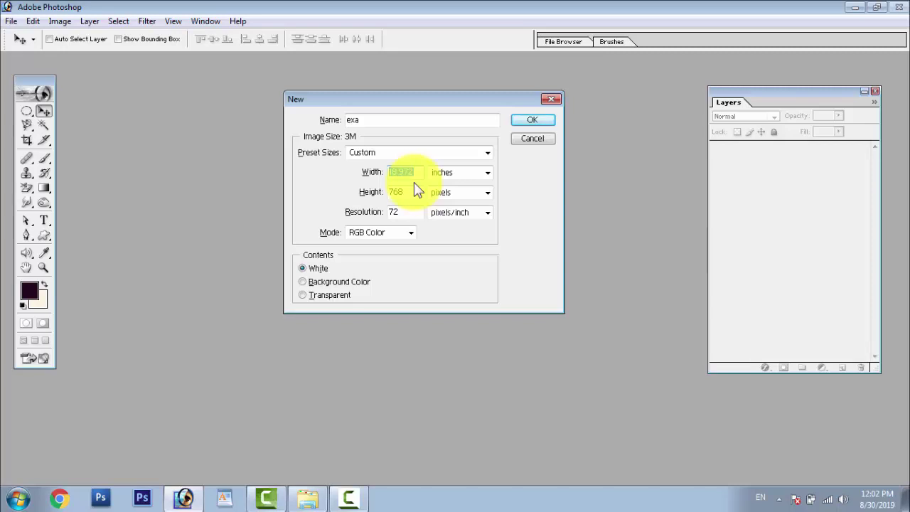
text(36)
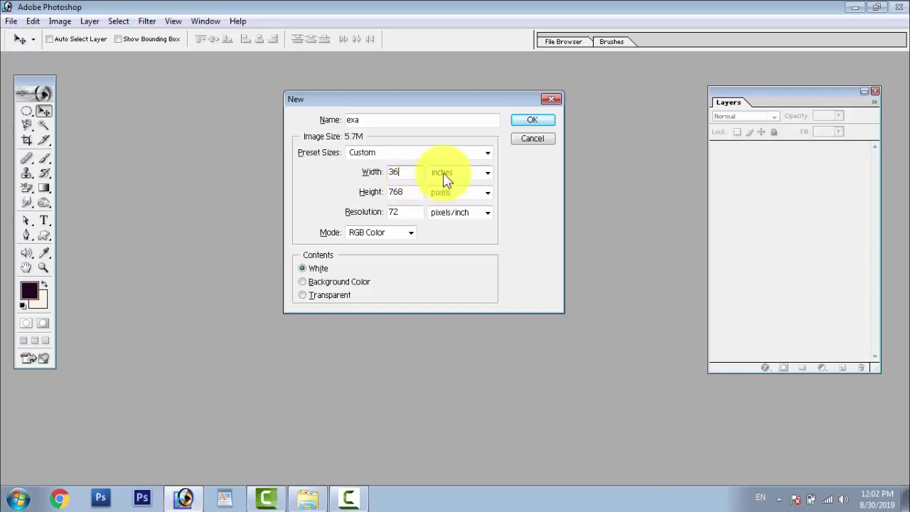
Set the document height to 24 inches
click(459, 193)
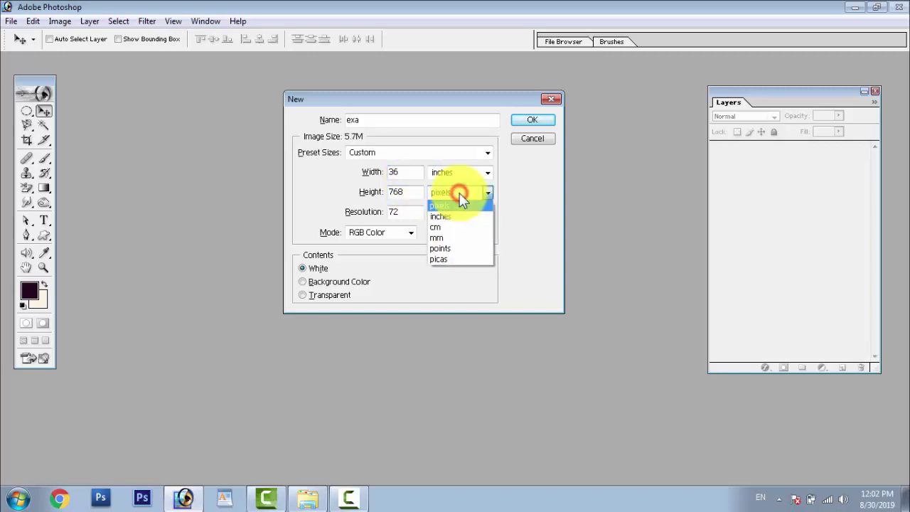
click(455, 216)
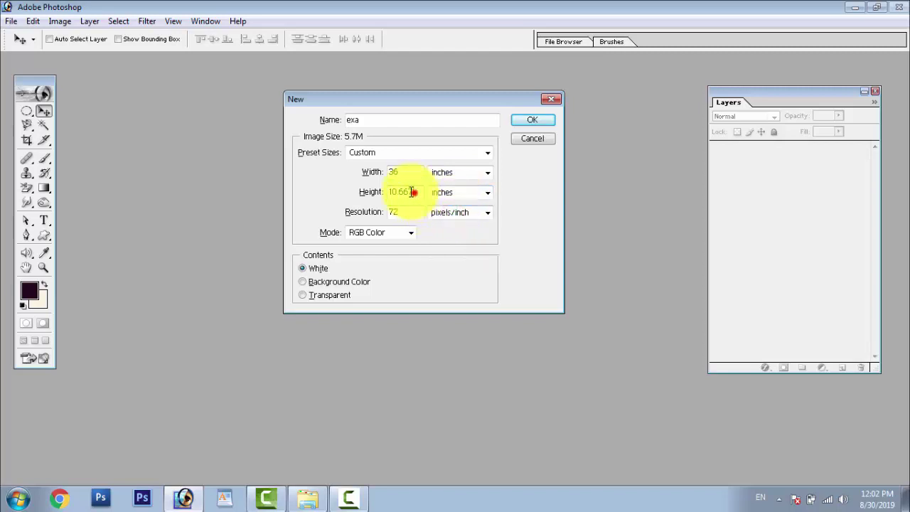
drag(415, 192, 390, 196)
click(395, 192)
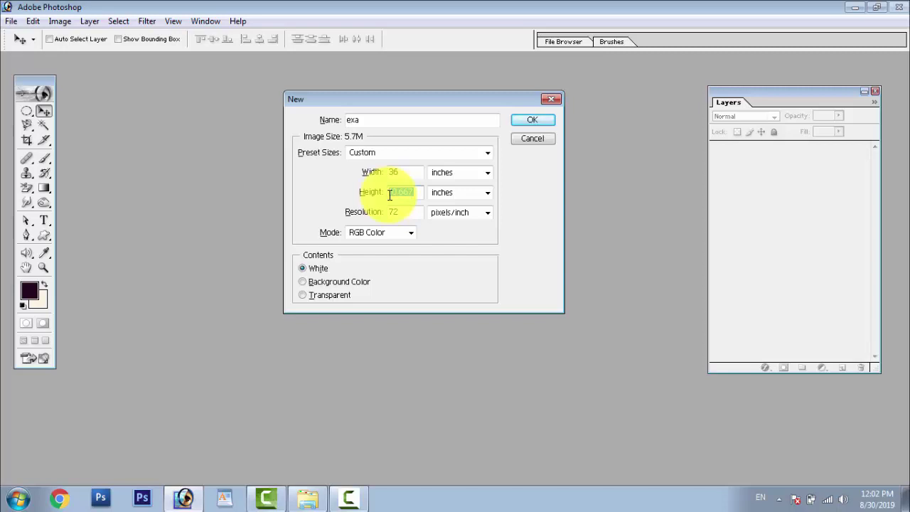
text(24)
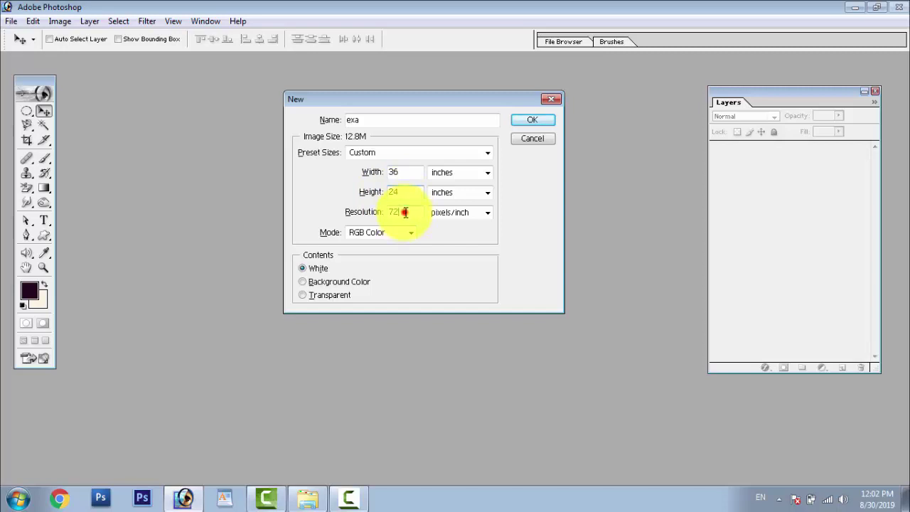
Change the resolution from 72 to 600, then to 50 pixels per inch
mouse_move(405, 212)
mouse_down()
mouse_move(389, 212)
mouse_move(413, 215)
mouse_up()
text(600)
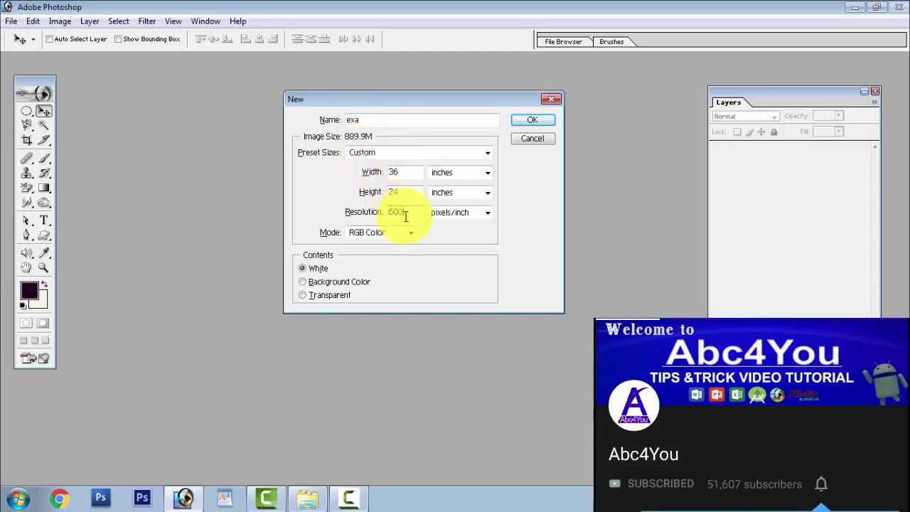
click(408, 213)
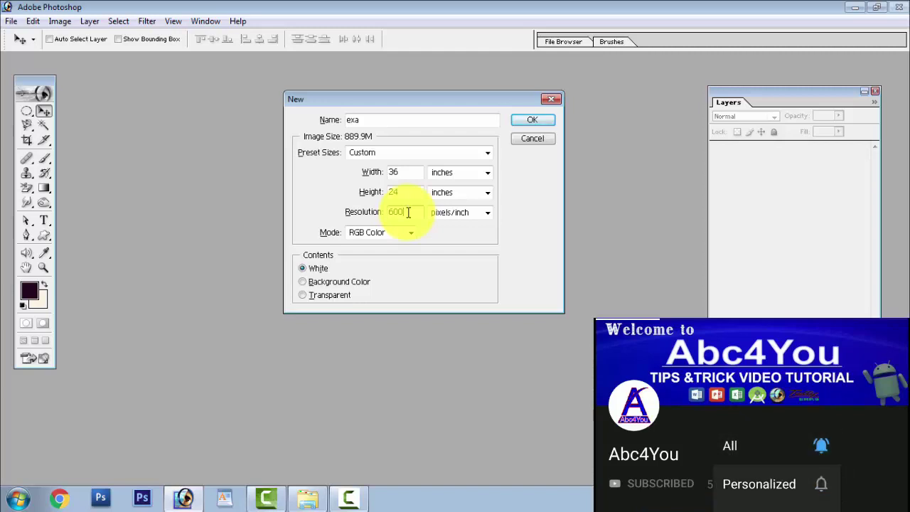
drag(408, 212, 382, 212)
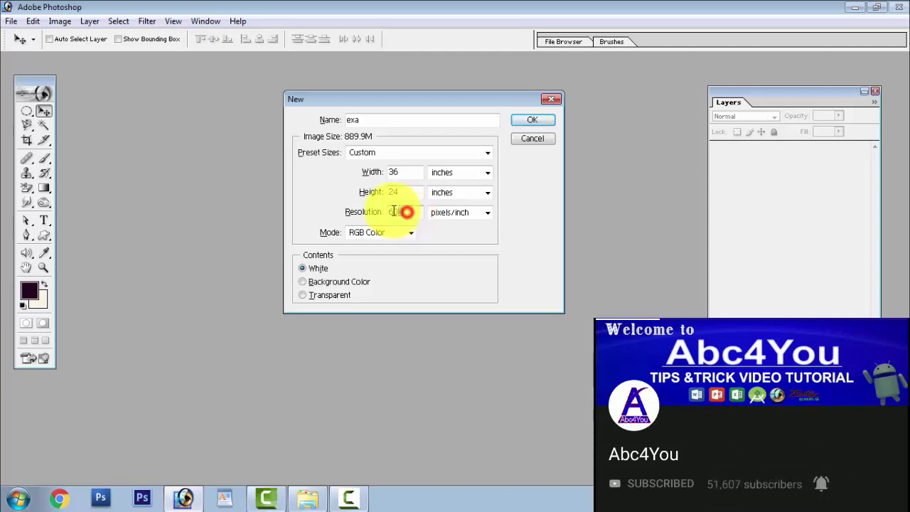
text(5)
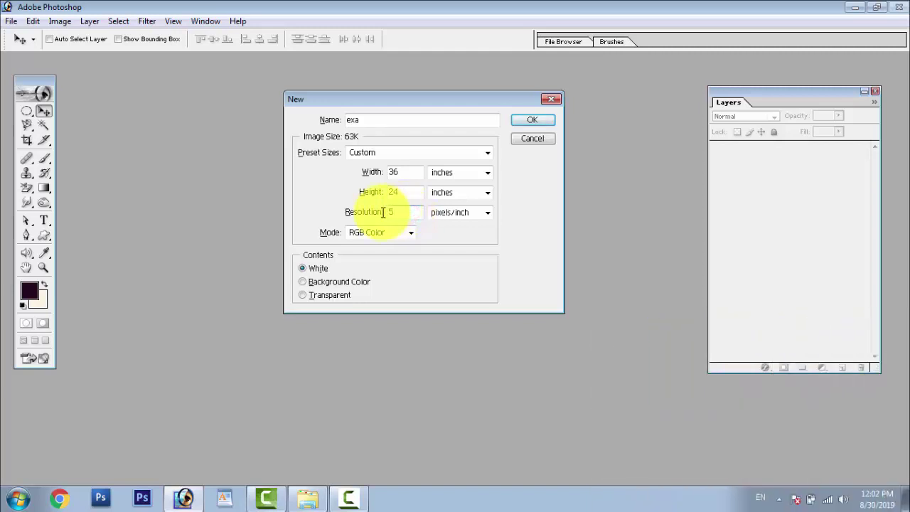
text(0)
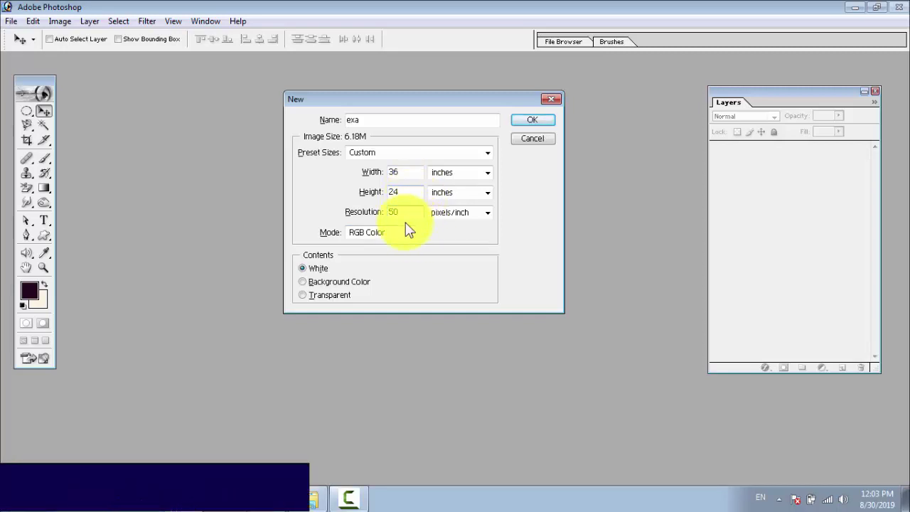
Show the colour mode list (Bitmap, Grayscale, RGB, CMYK, Lab) in the New dialog
click(392, 234)
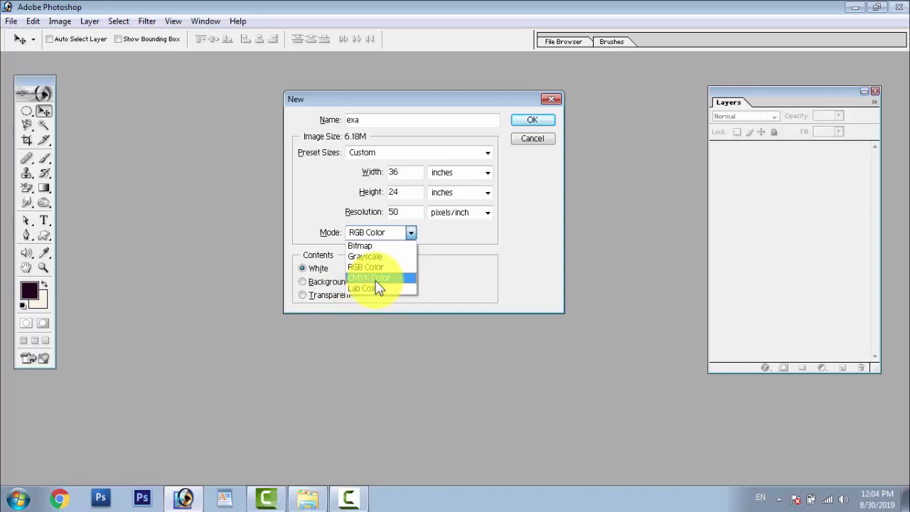
Choose CMYK Color mode and create the 36 × 24 inch document 'exa'
click(377, 278)
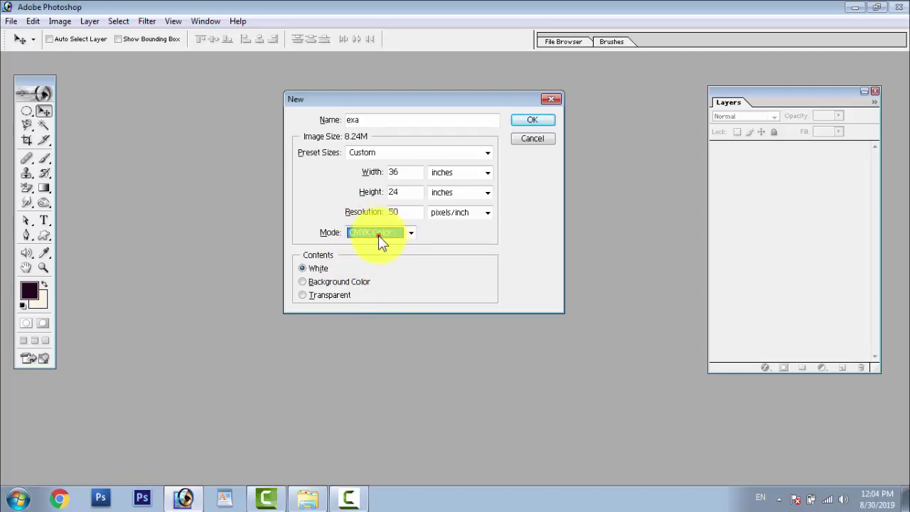
click(378, 235)
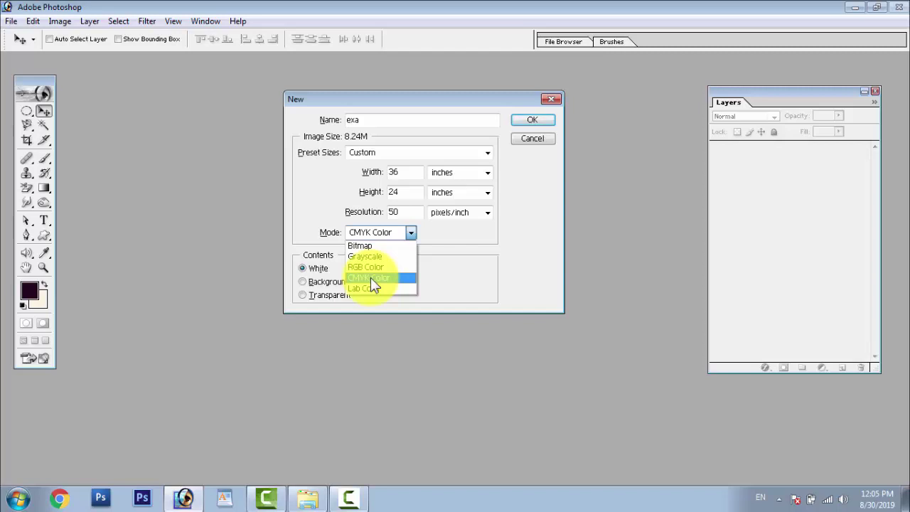
click(370, 279)
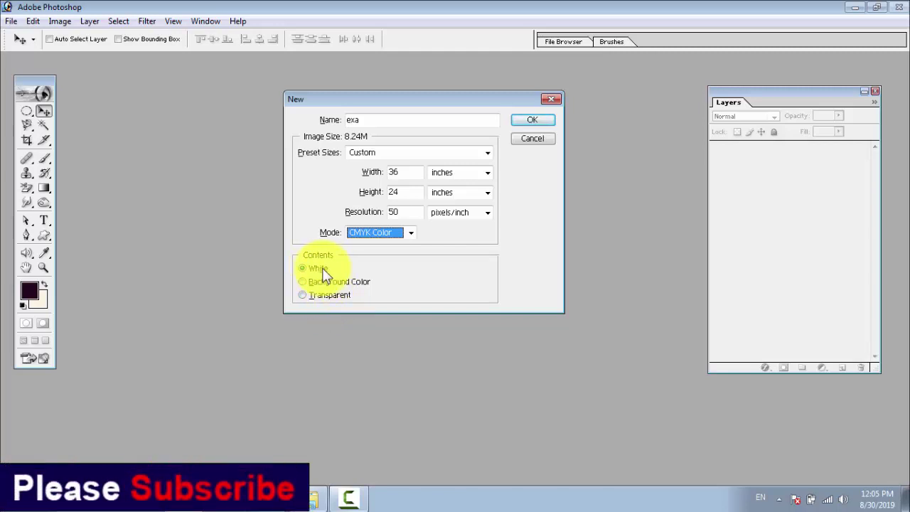
click(531, 118)
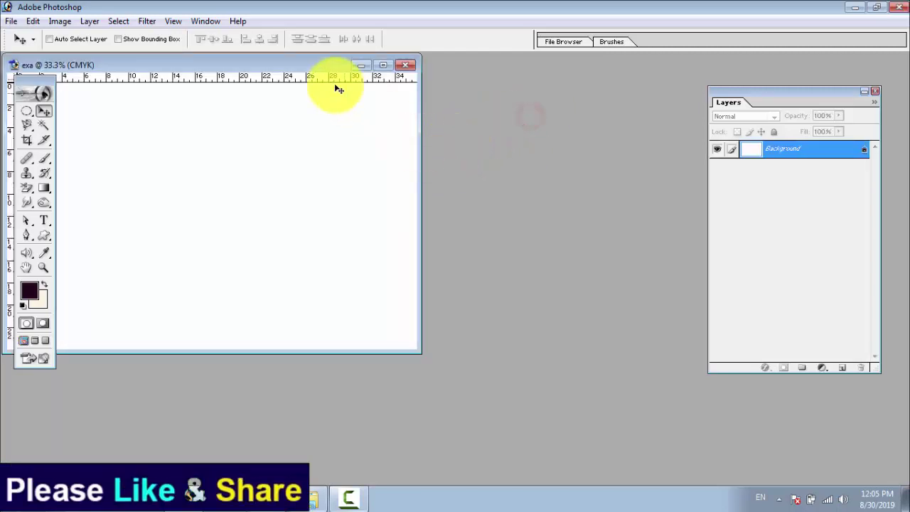
Centre the exa window and drag dvd.psd from the Design folder into Photoshop
drag(293, 65, 426, 105)
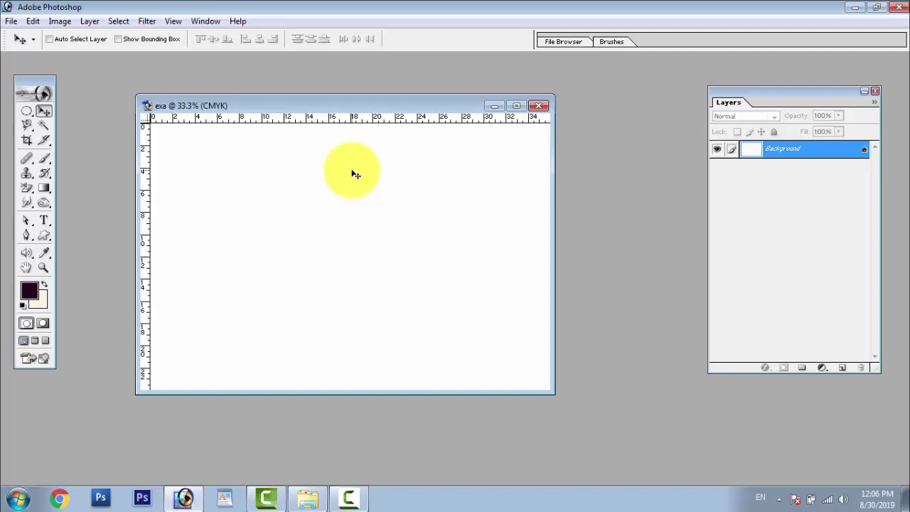
click(307, 497)
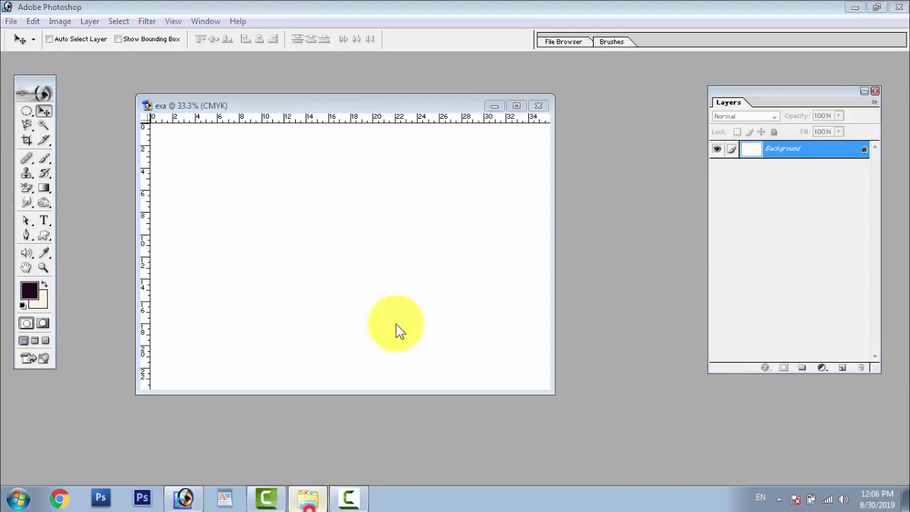
mouse_move(139, 158)
mouse_down()
mouse_move(214, 462)
mouse_move(293, 407)
mouse_up()
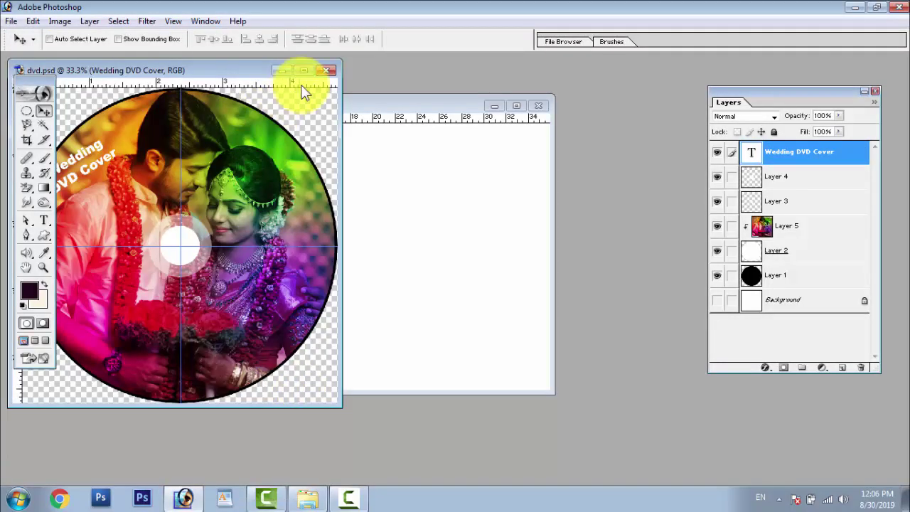
Maximize the dvd.psd window and hide its blue guides
click(302, 71)
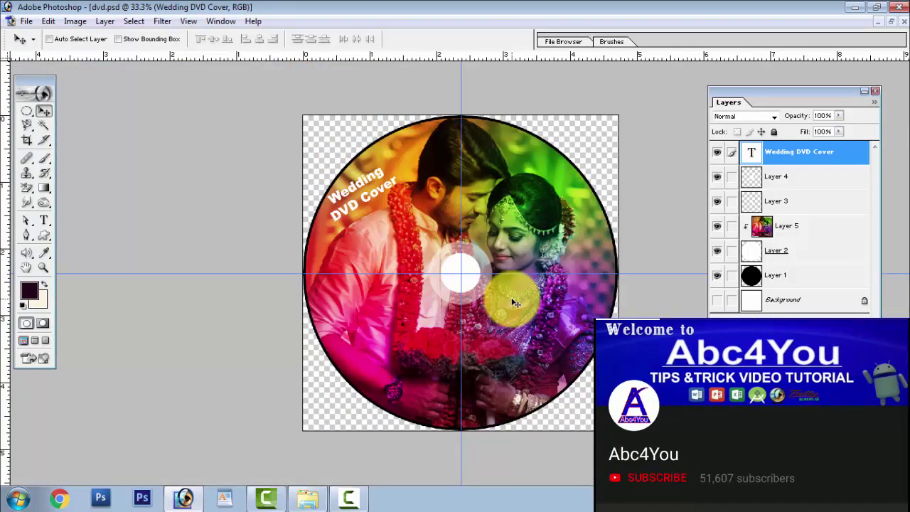
key(ctrl+semicolon)
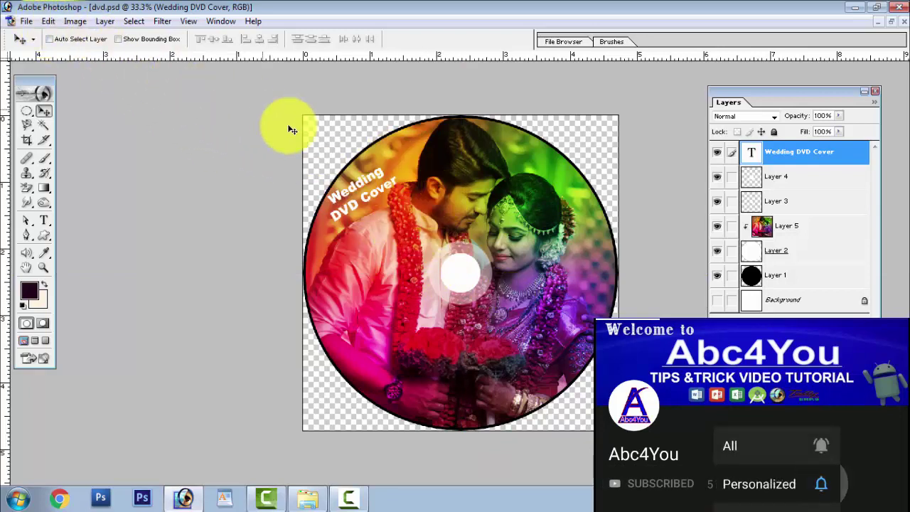
click(74, 22)
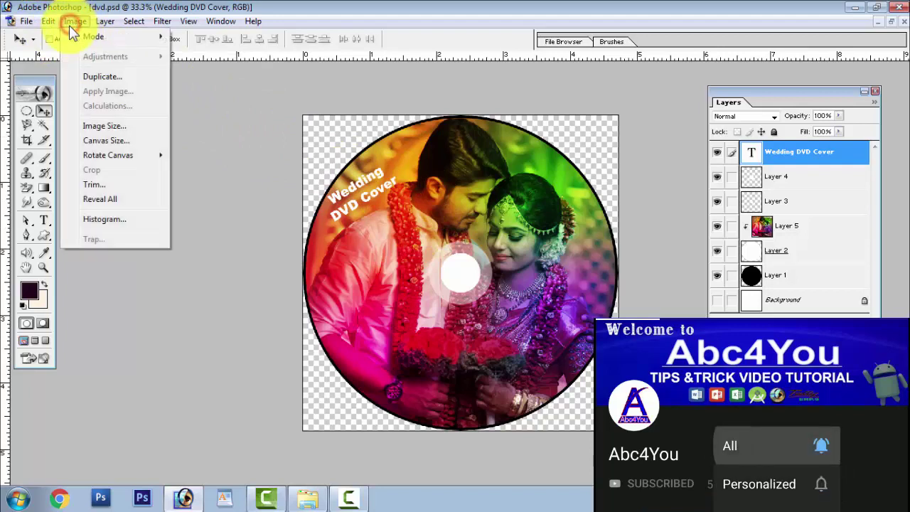
Resize the DVD cover in Image Size to 1920 pixels wide at 400 pixels/inch
click(107, 127)
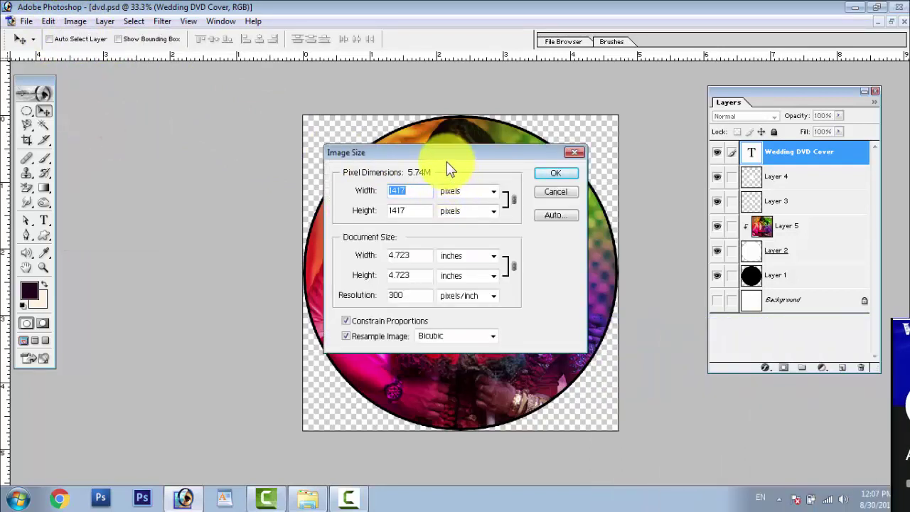
double_click(399, 190)
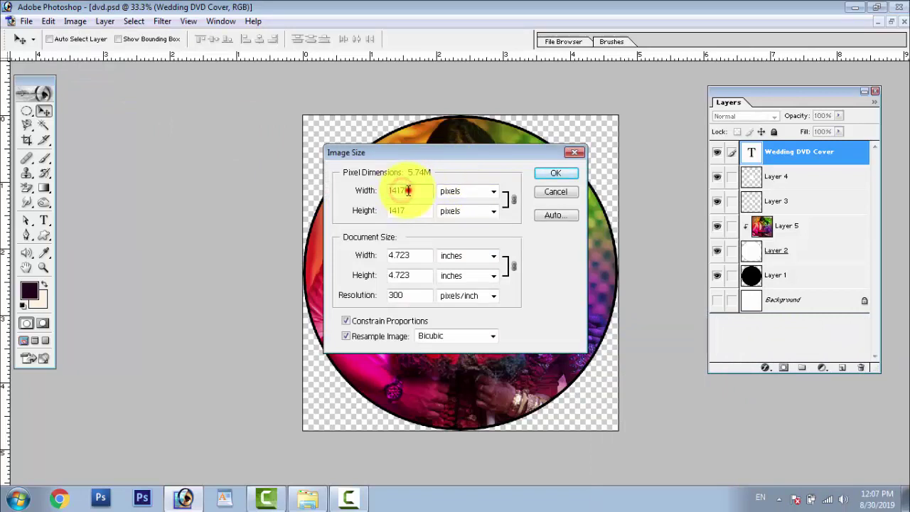
double_click(410, 208)
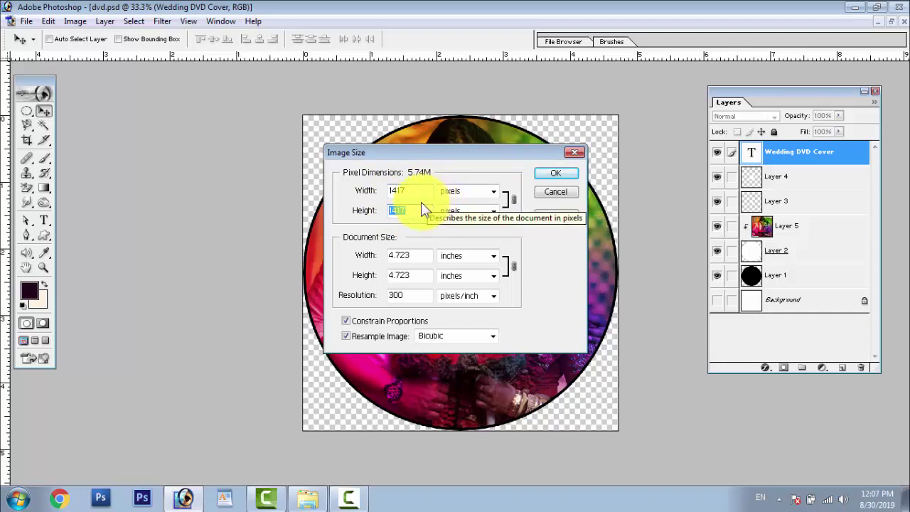
drag(440, 154, 465, 148)
double_click(420, 184)
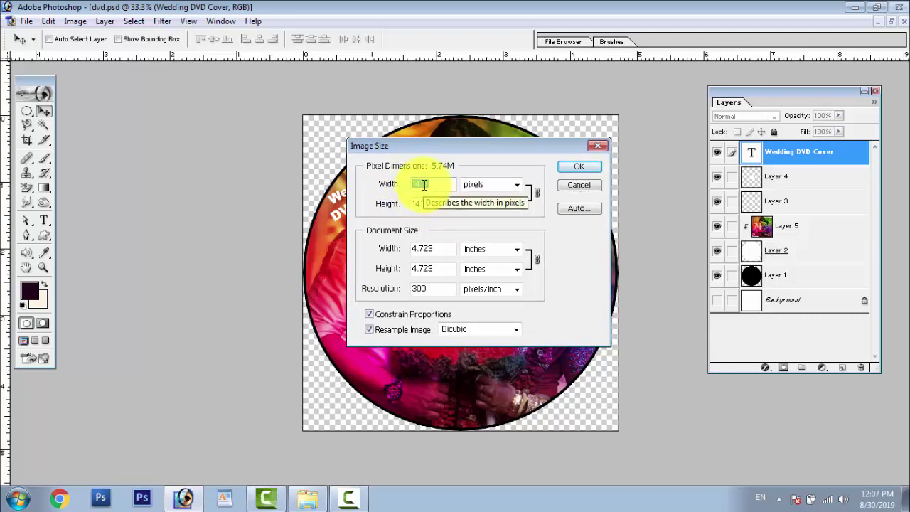
text(19)
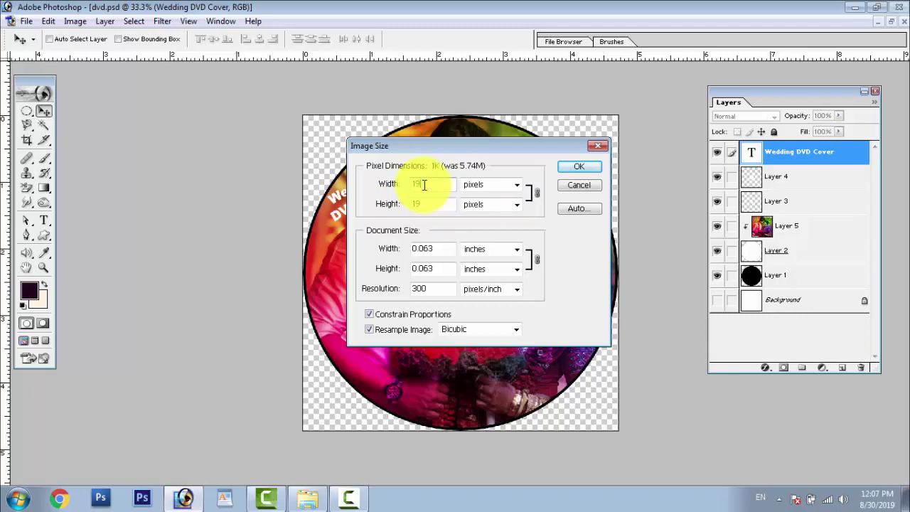
text(20)
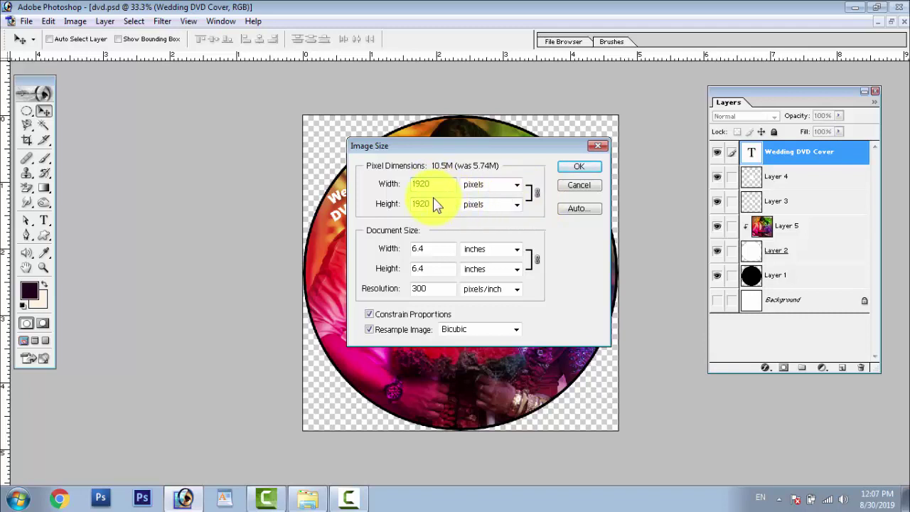
drag(433, 288, 412, 288)
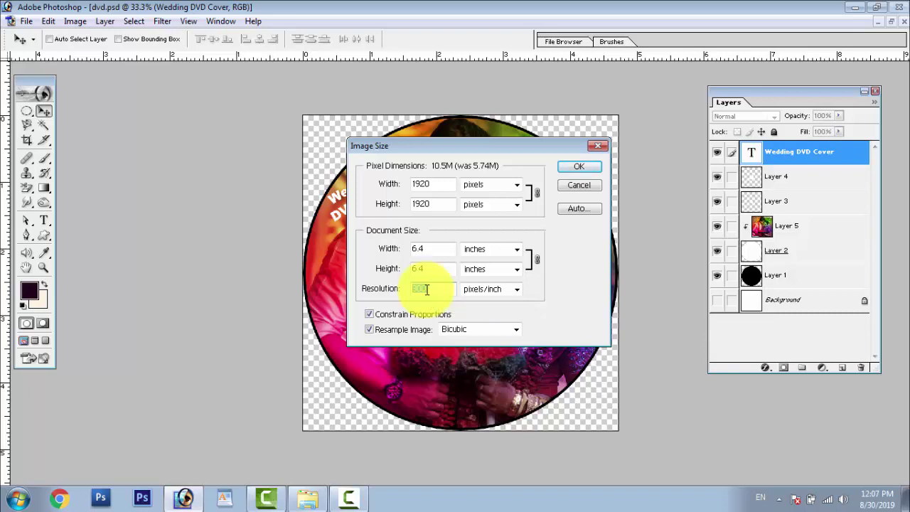
text(4)
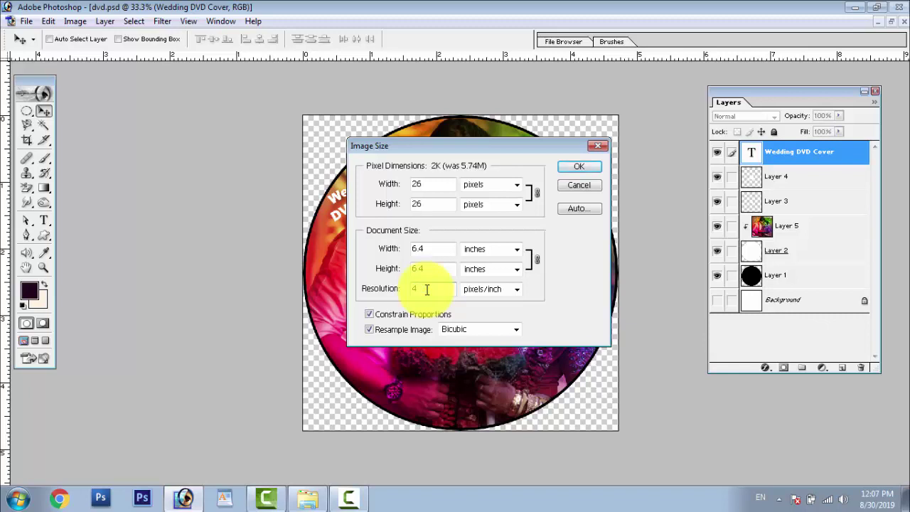
text(00)
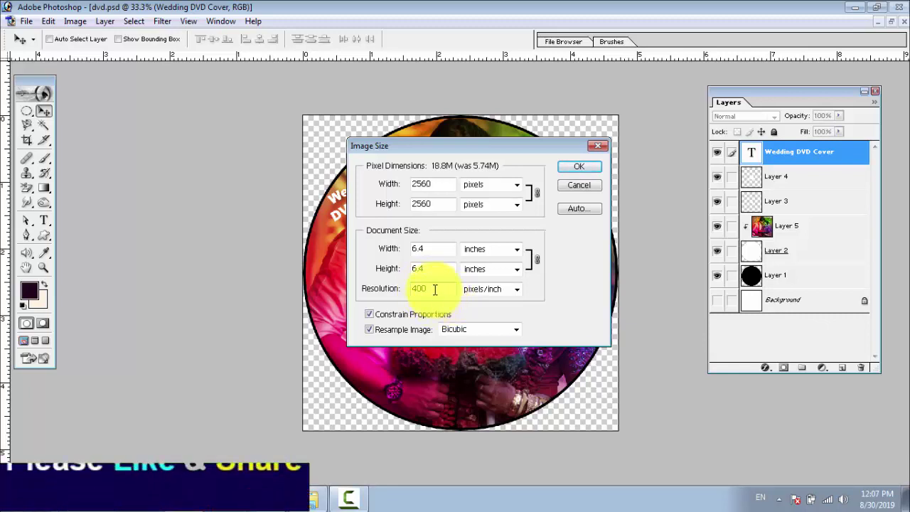
click(579, 167)
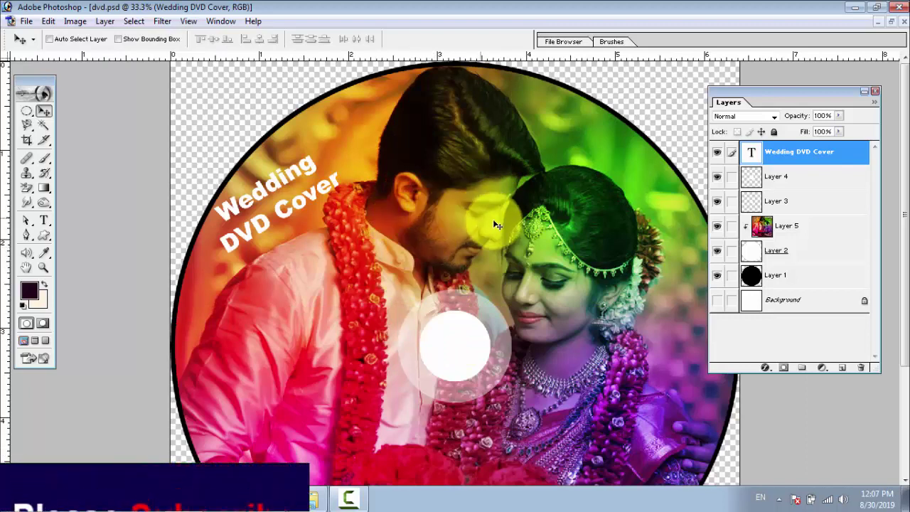
scroll(379, 227, down, 3)
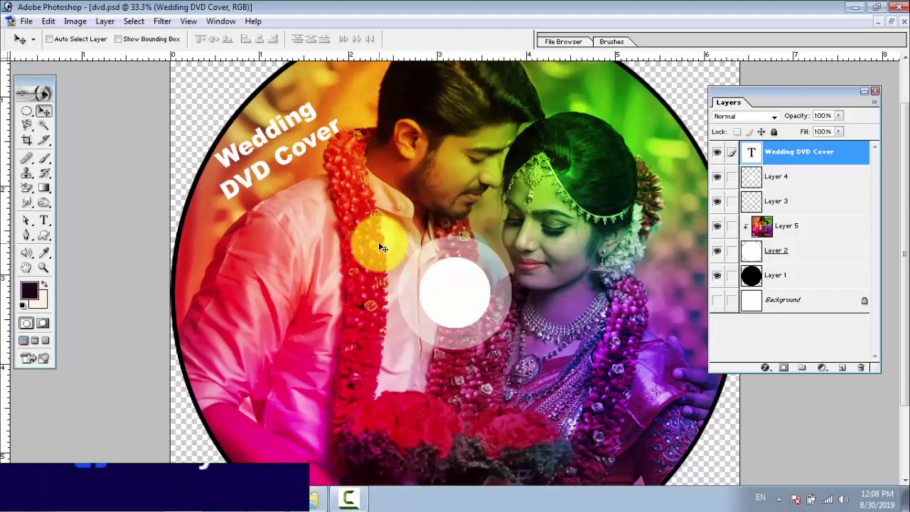
scroll(465, 298, up, 1)
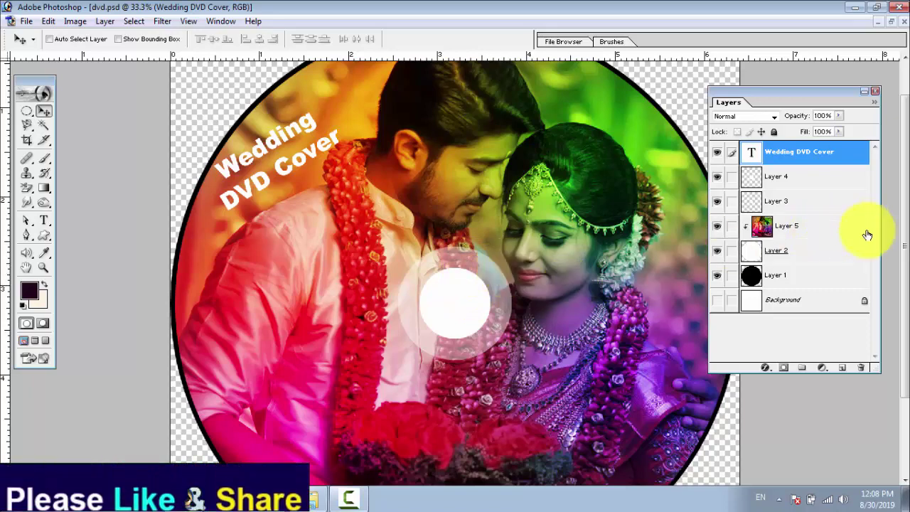
drag(900, 254, 902, 353)
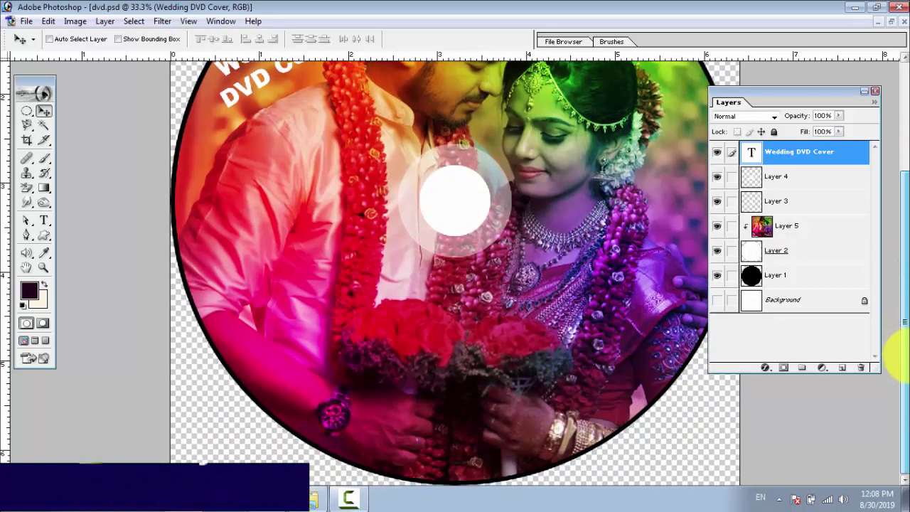
click(43, 267)
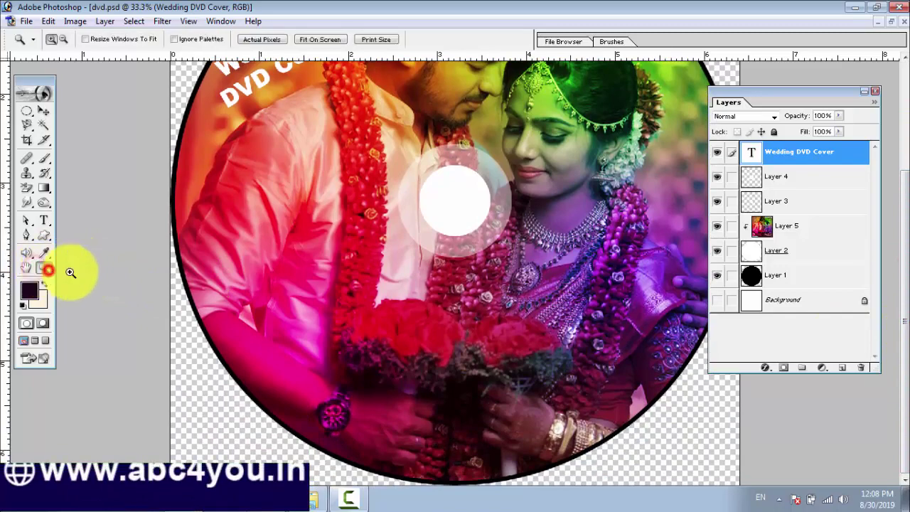
click(278, 274)
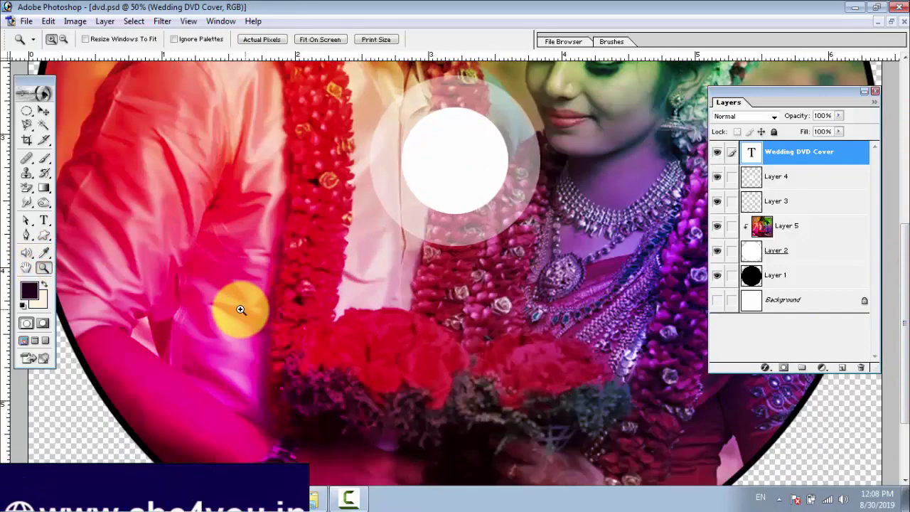
click(202, 313)
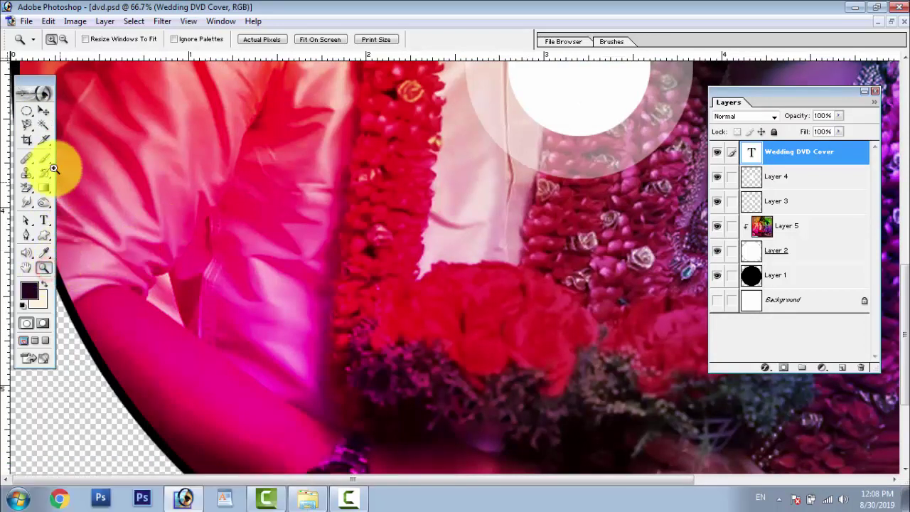
click(43, 111)
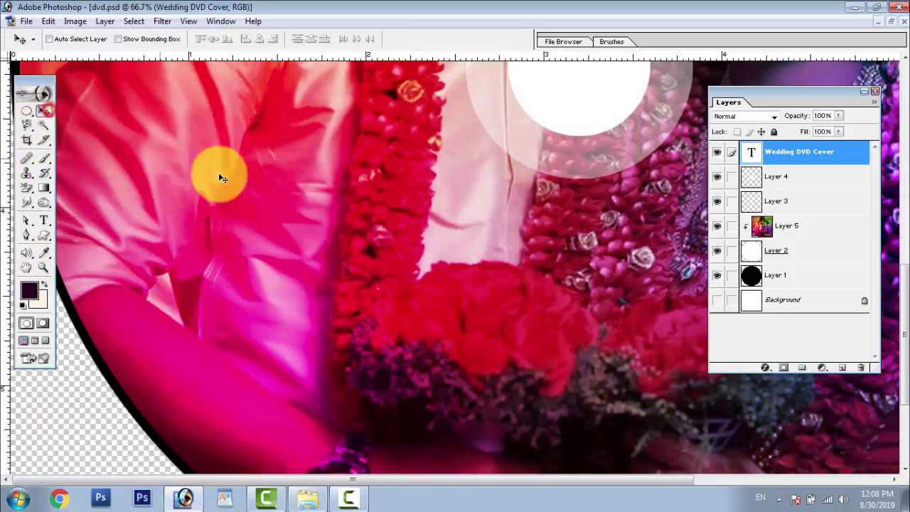
click(43, 267)
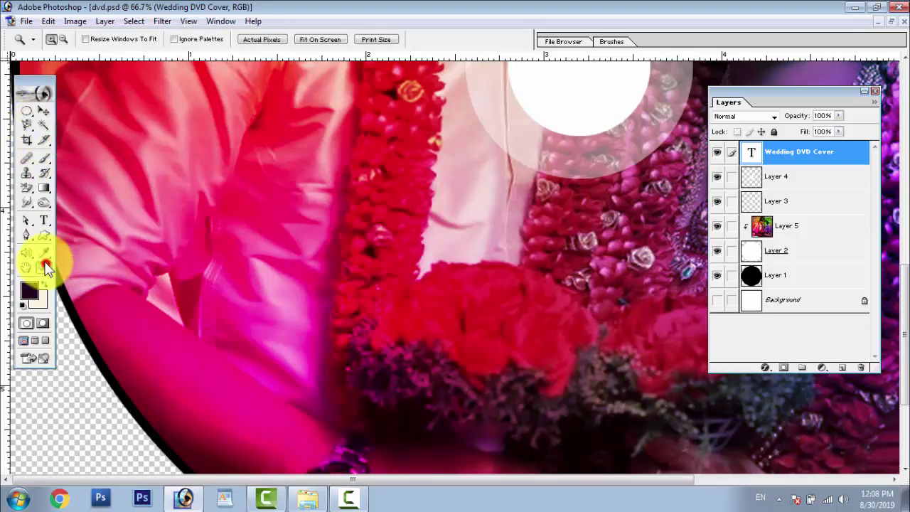
alt+click(300, 198)
alt+click(300, 197)
alt+click(300, 197)
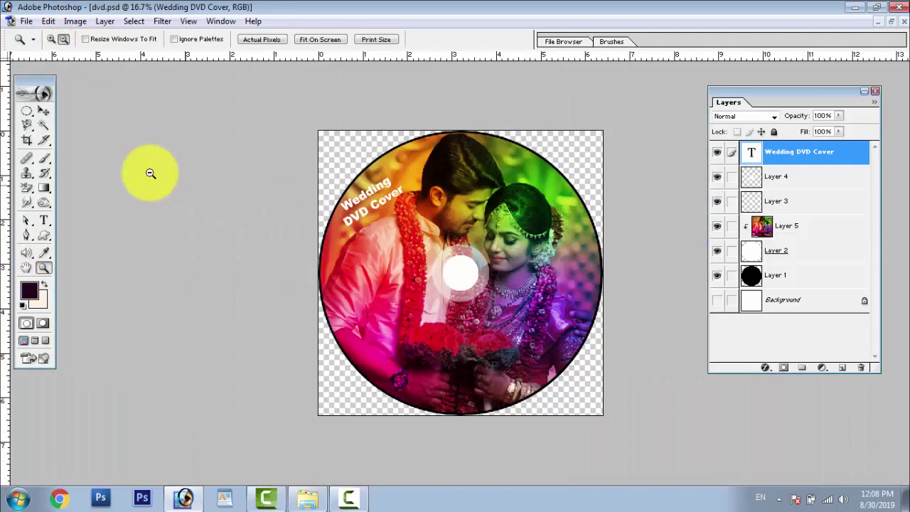
click(43, 111)
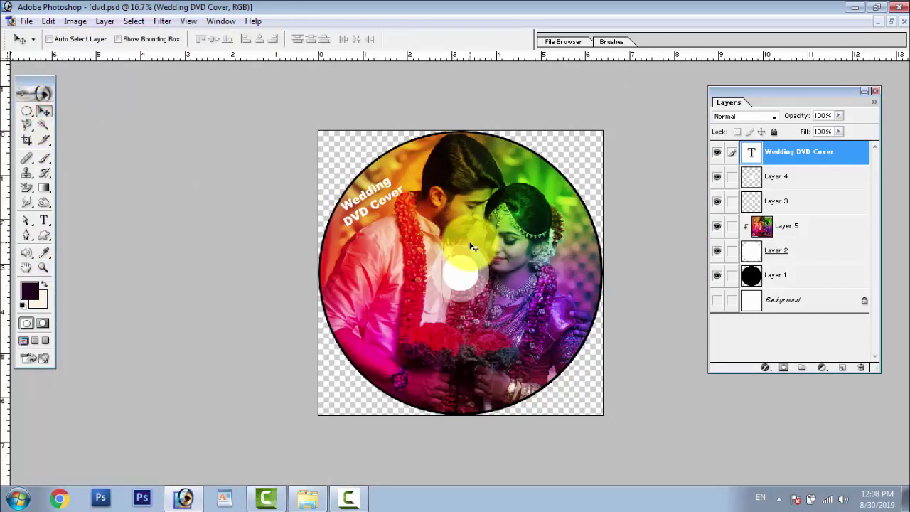